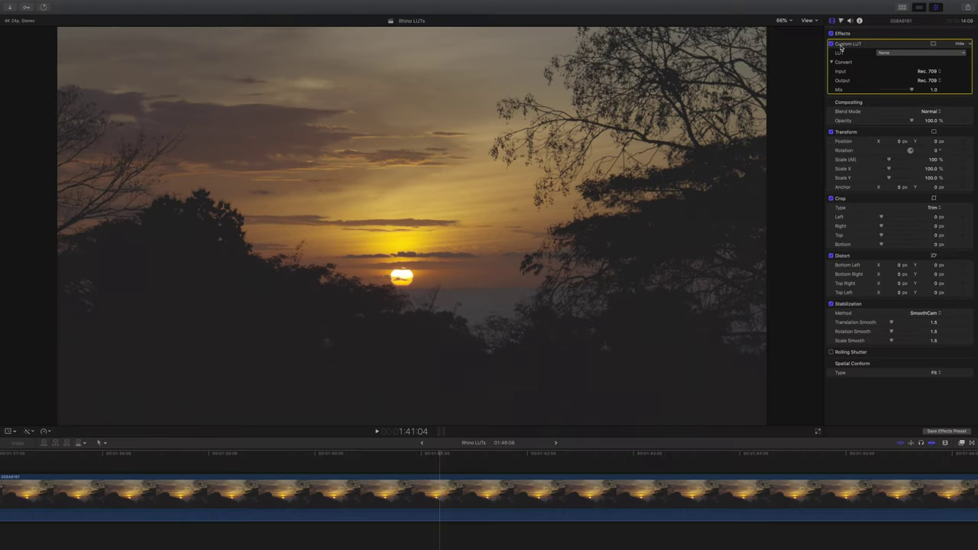
Apply the Rhino Buttery Ursa_Mini_New_Creative_1 LUT to the sunset clip for rich orange tones.
left_click(893, 52)
mouse_move(891, 117)
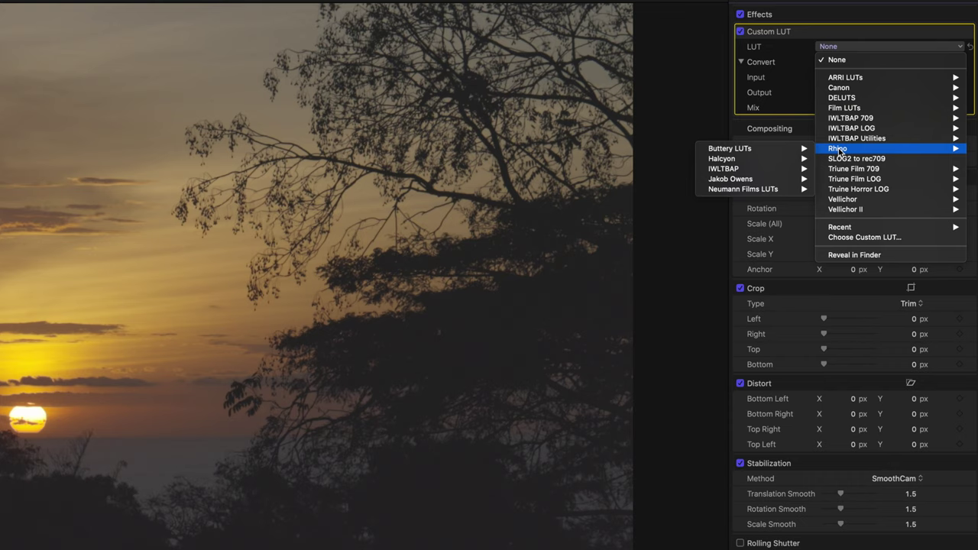
mouse_move(734, 154)
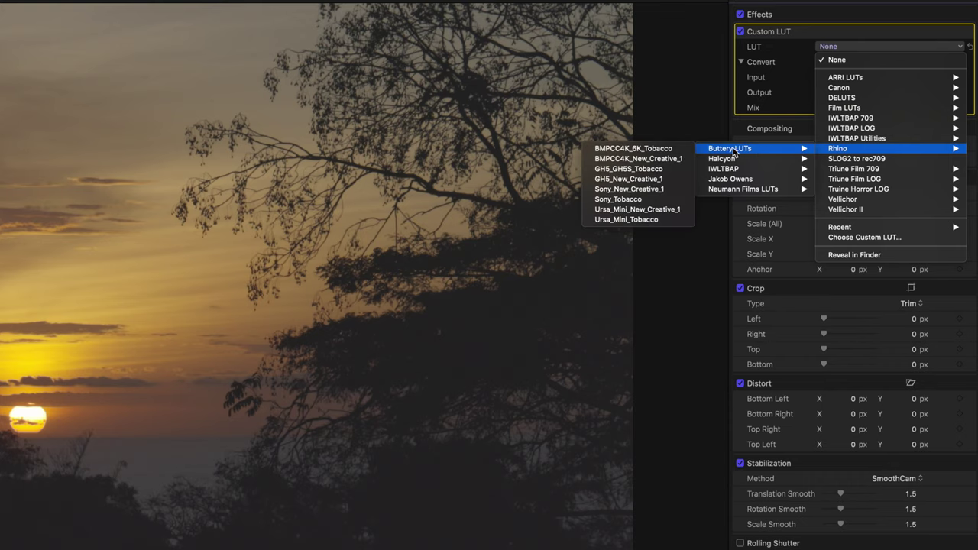
left_click(649, 158)
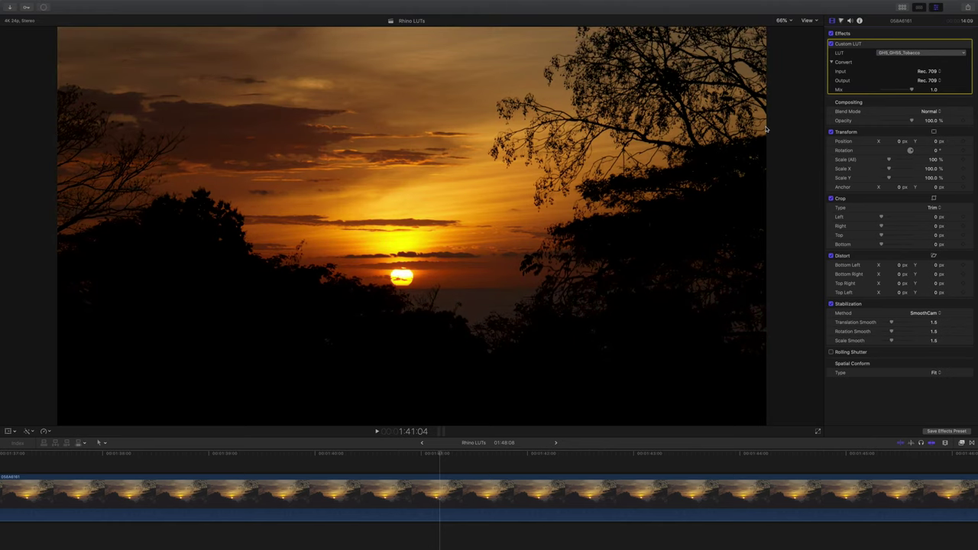
key("super+shift+z")
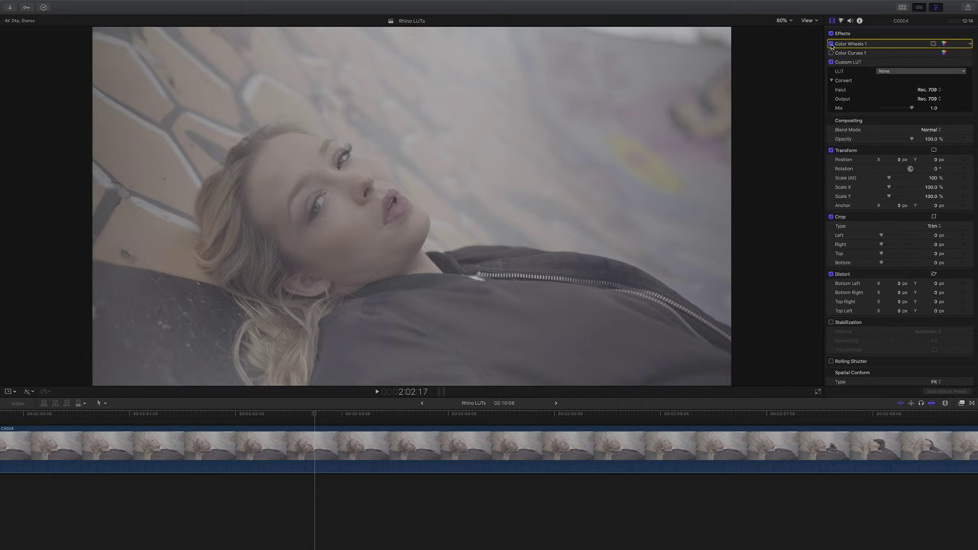
Select the portrait clip and lower the Master brightness in Color Wheels 1.
key("super+shift+a")
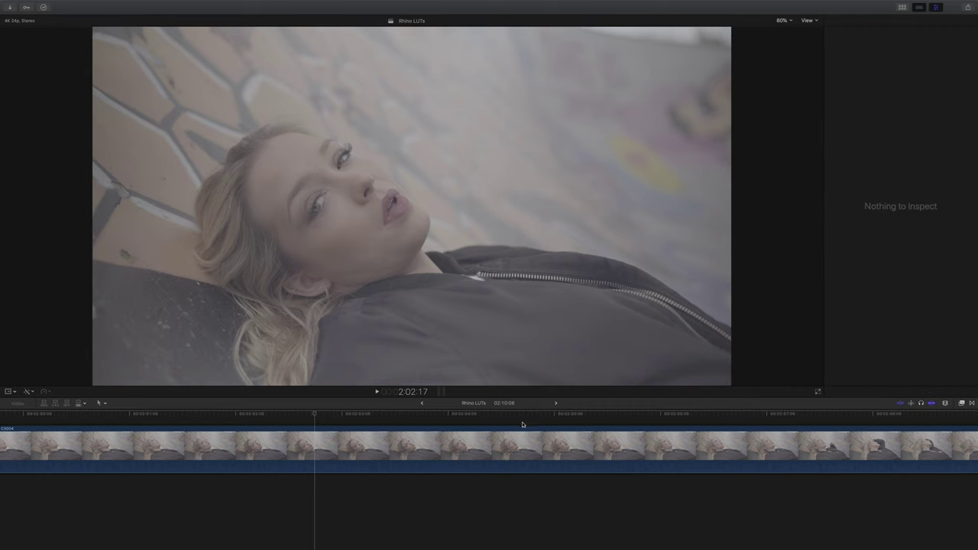
left_click(510, 447)
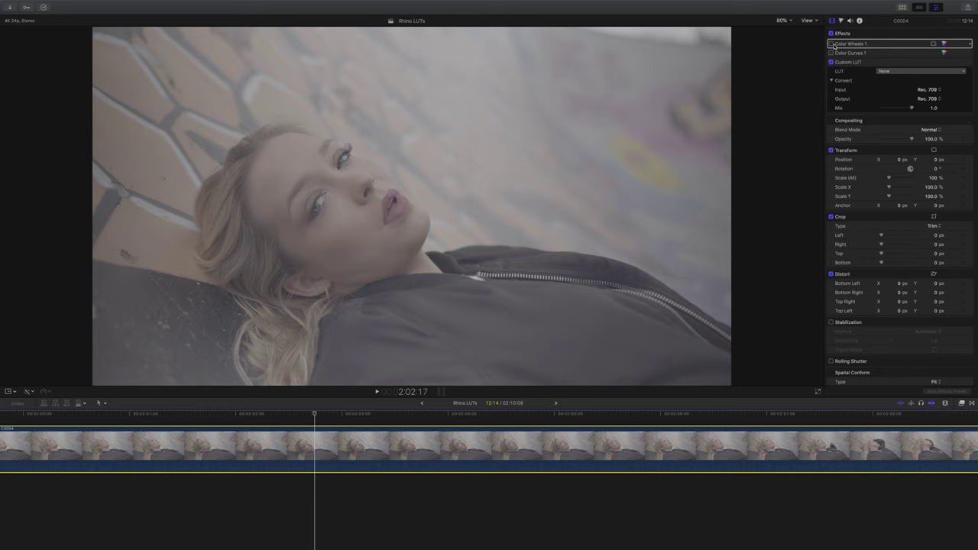
left_click(945, 43)
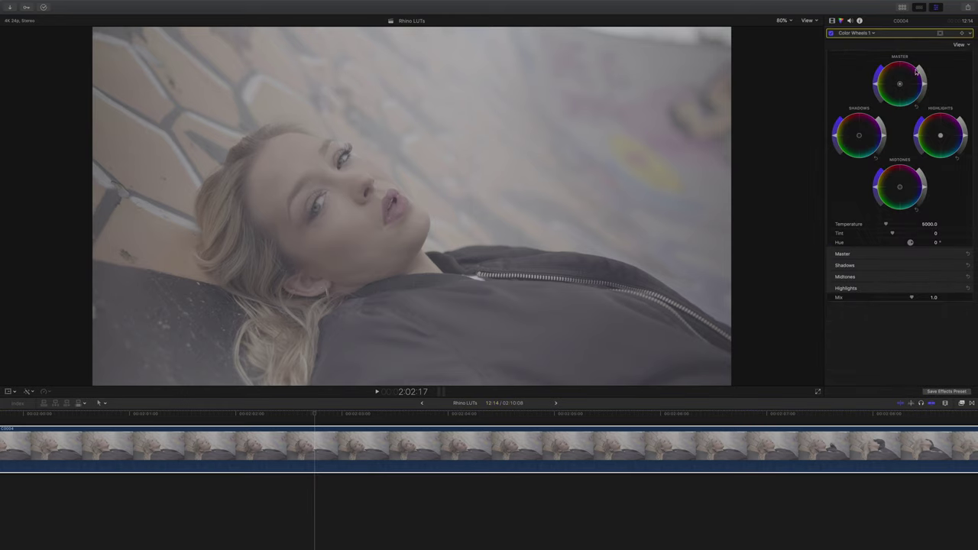
left_click_drag(925, 86, 924, 91)
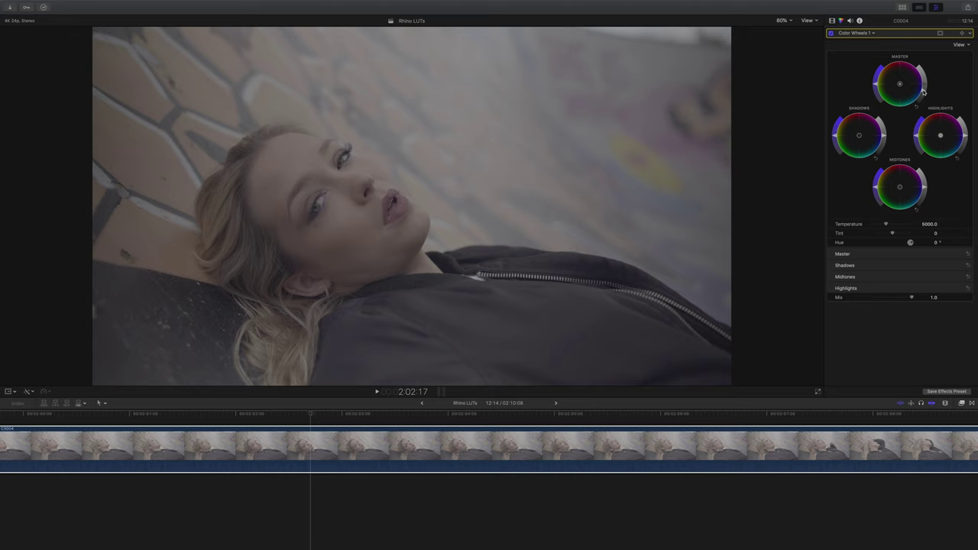
left_click(833, 21)
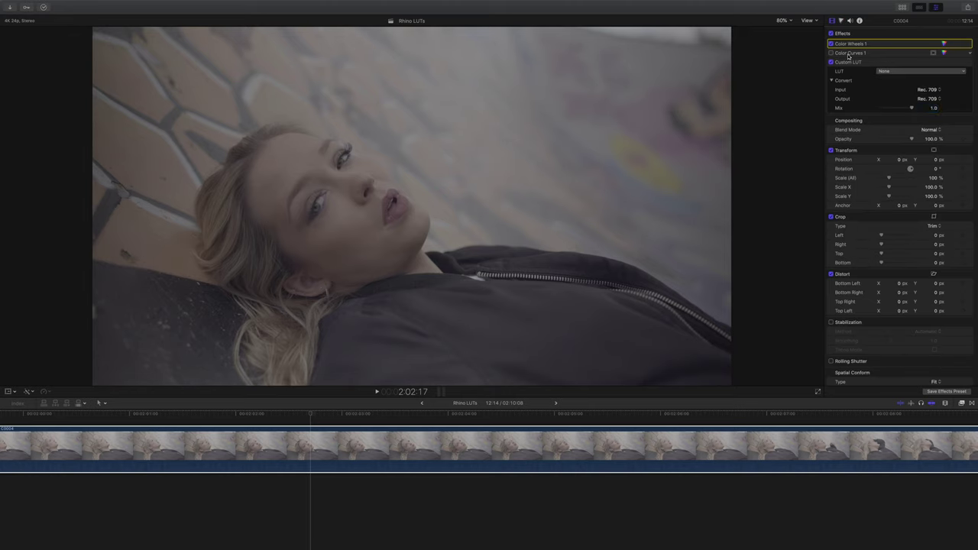
Drag the luma curve points down in Color Curves 1 to add contrast.
left_click(946, 52)
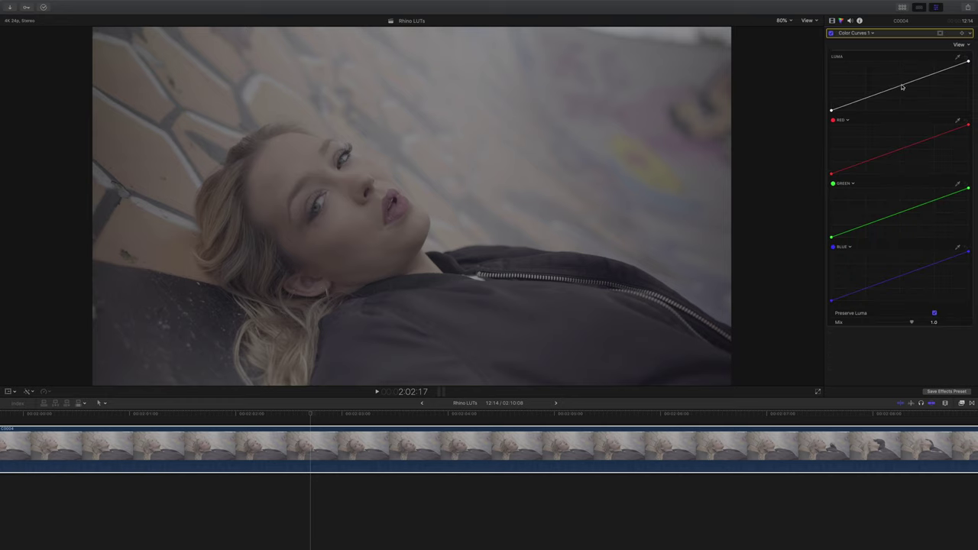
left_click_drag(866, 98, 868, 103)
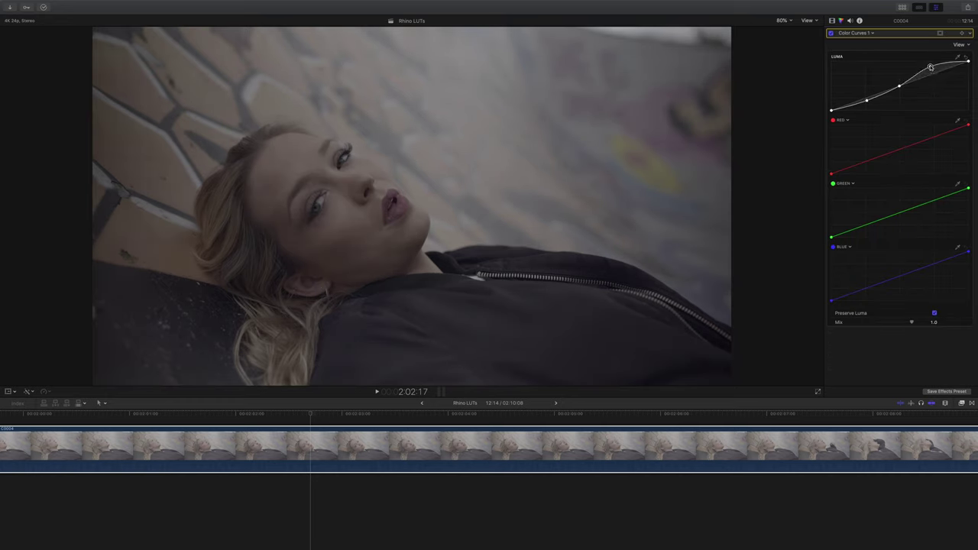
left_click_drag(866, 102, 868, 102)
left_click(832, 21)
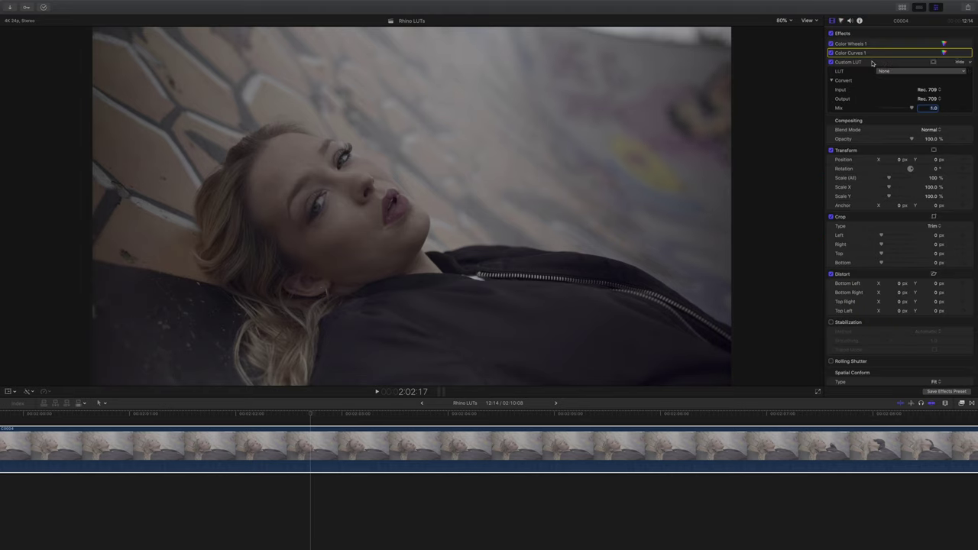
Apply the Rhino Jakob Owens Smoke Good LUT to the portrait clip.
left_click(887, 72)
mouse_move(887, 133)
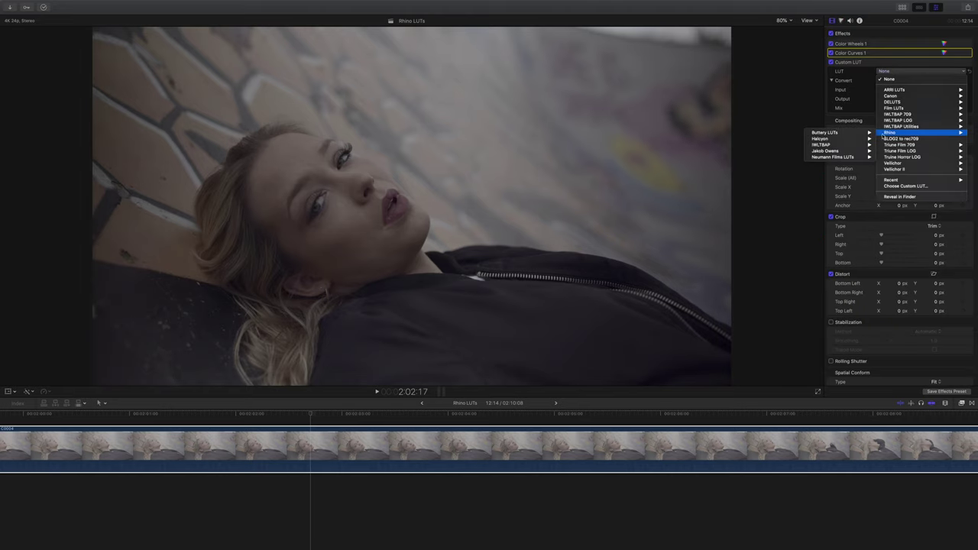
mouse_move(841, 152)
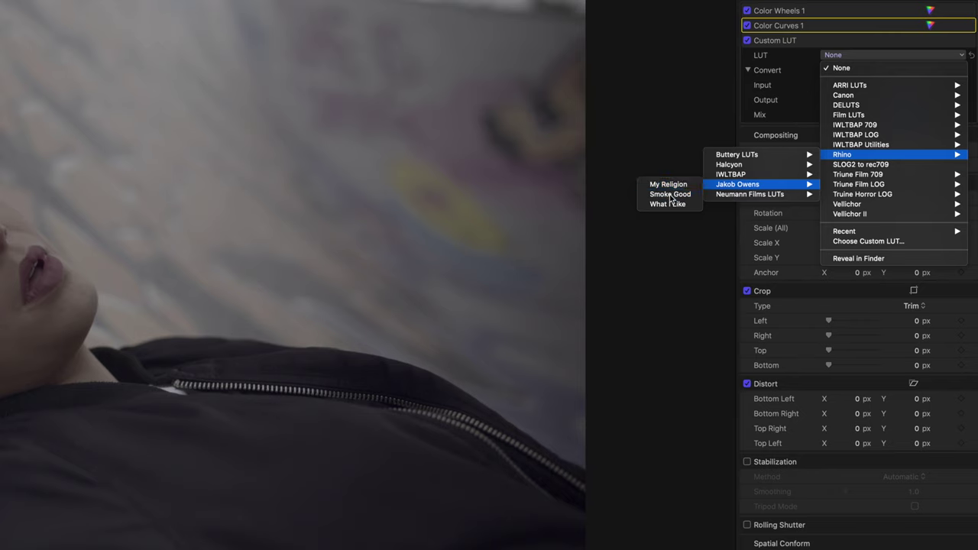
left_click(670, 196)
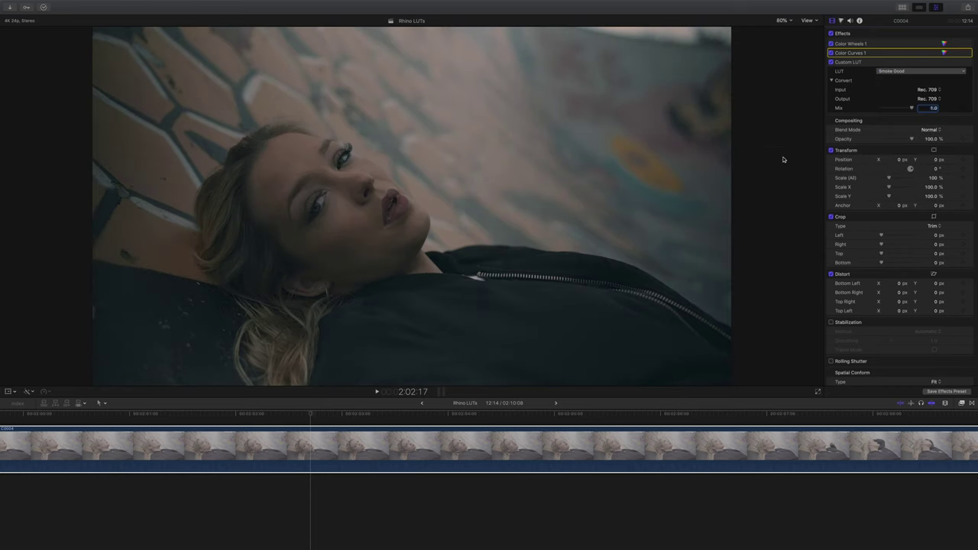
Review Color Wheels 1, toggle the LUT off and on to compare, then apply the found effect.
left_click(944, 43)
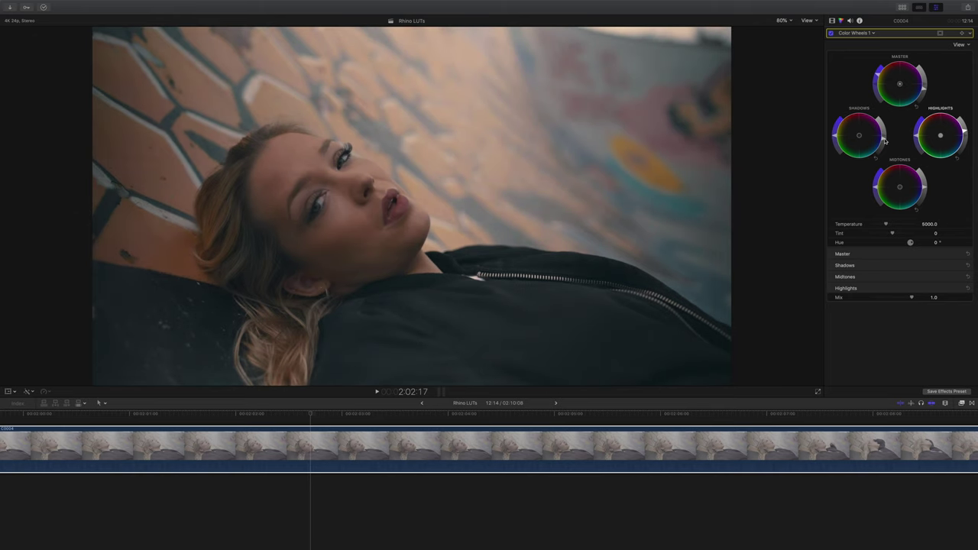
left_click(941, 33)
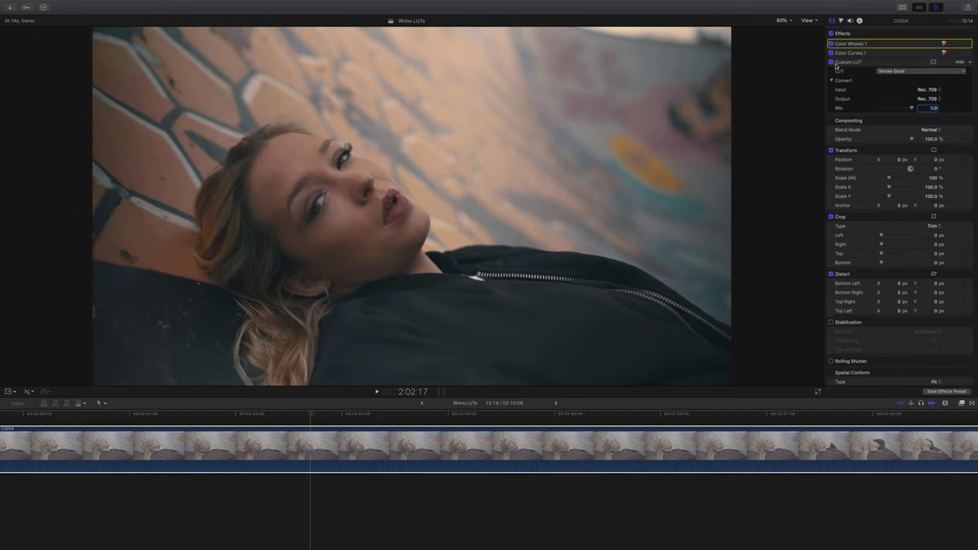
left_click(832, 62)
left_click(832, 62)
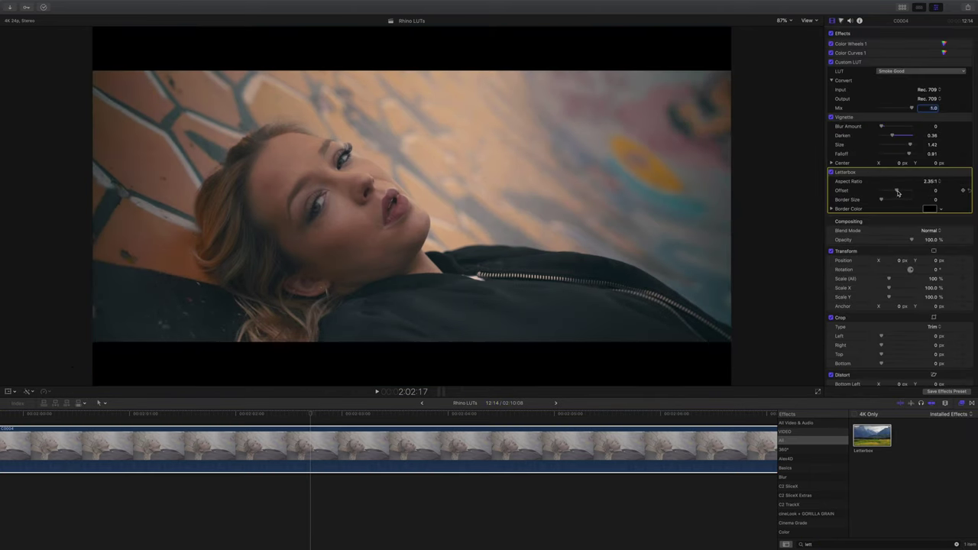
left_click_drag(899, 191, 901, 193)
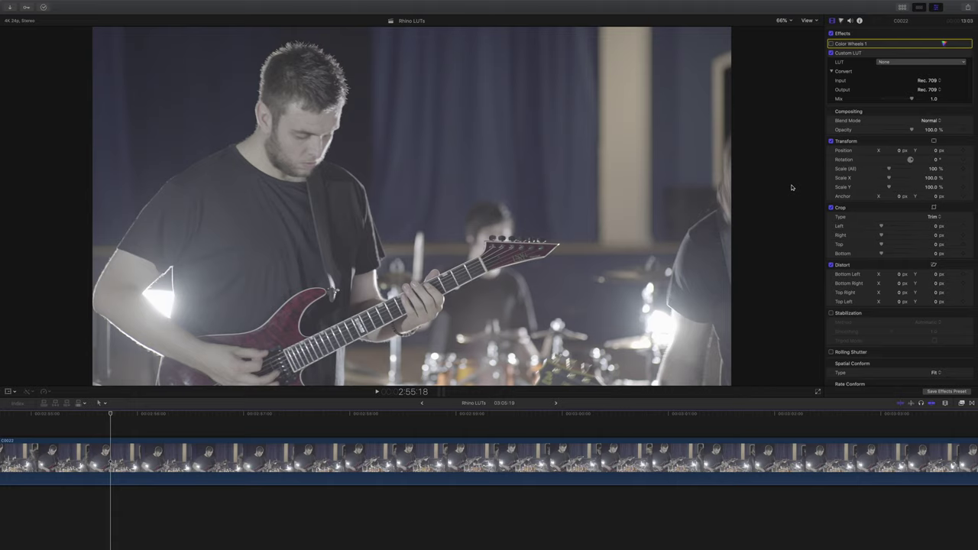
Apply HALCYON_DAYTONA_V2 to the guitarist clip, then swap it for HALCYON_HYPEMONSTER.
left_click(887, 62)
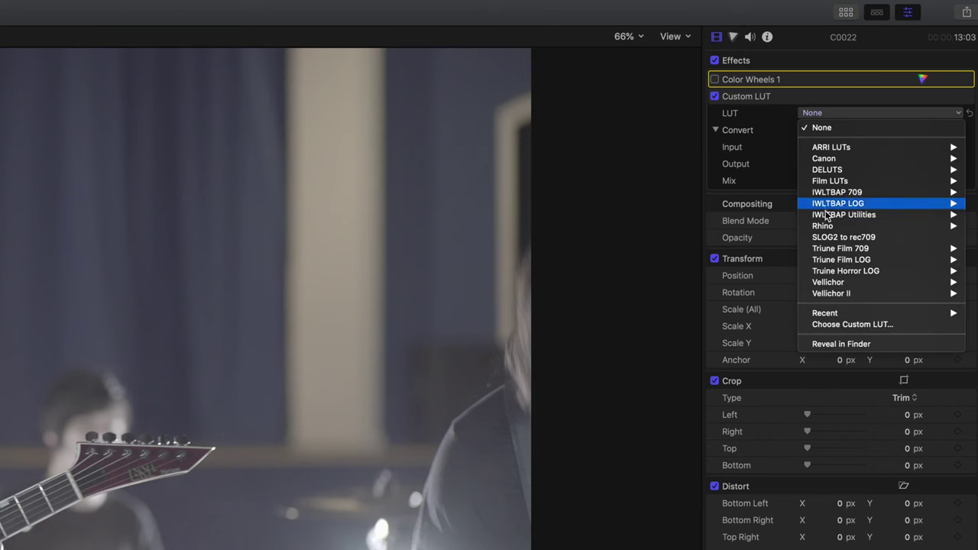
mouse_move(822, 226)
mouse_move(717, 243)
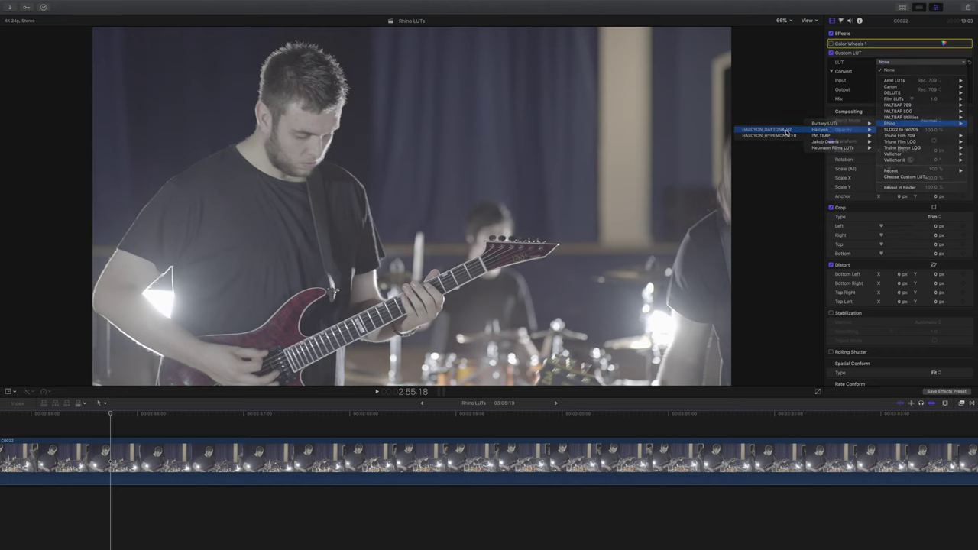
left_click(632, 238)
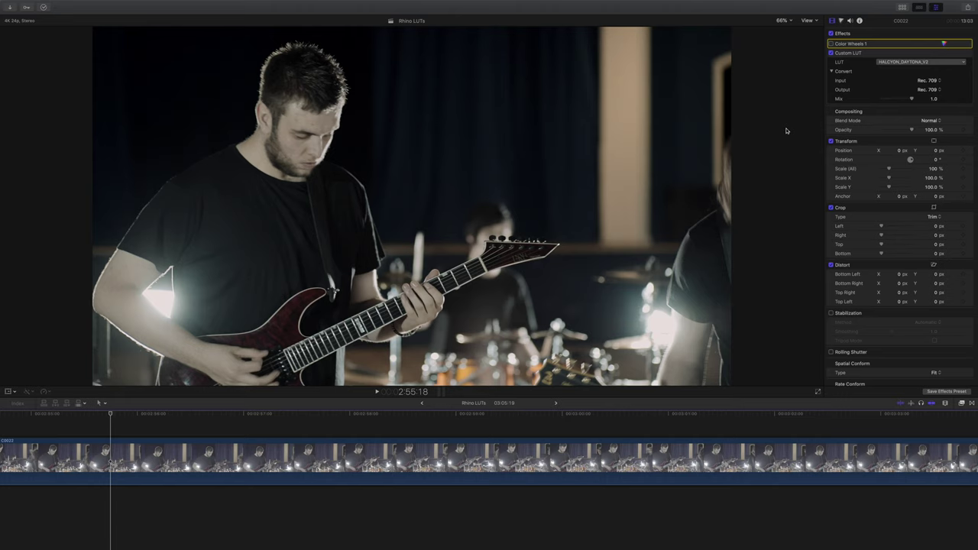
left_click(784, 132)
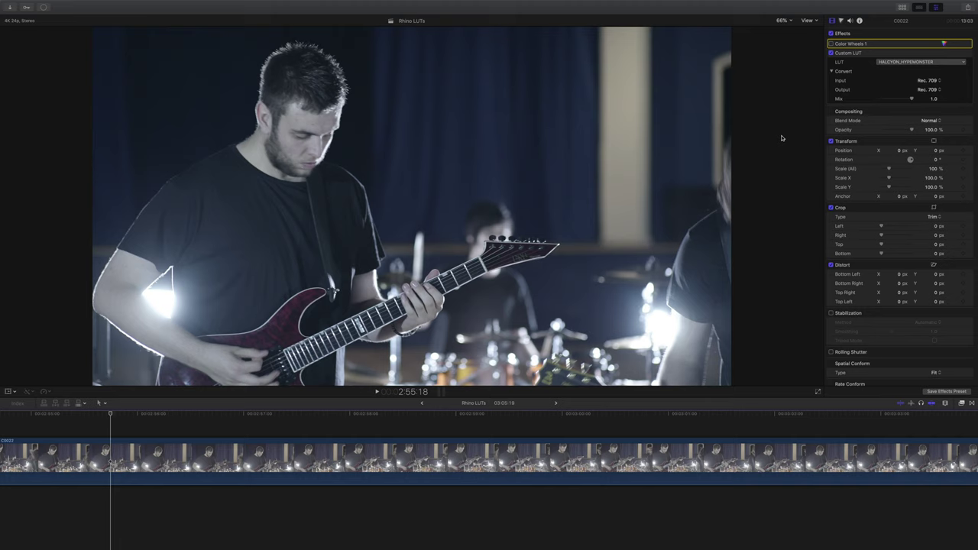
Check Color Wheels 1, then toggle the grade off and on to compare with the ungraded look.
left_click(832, 44)
left_click(832, 21)
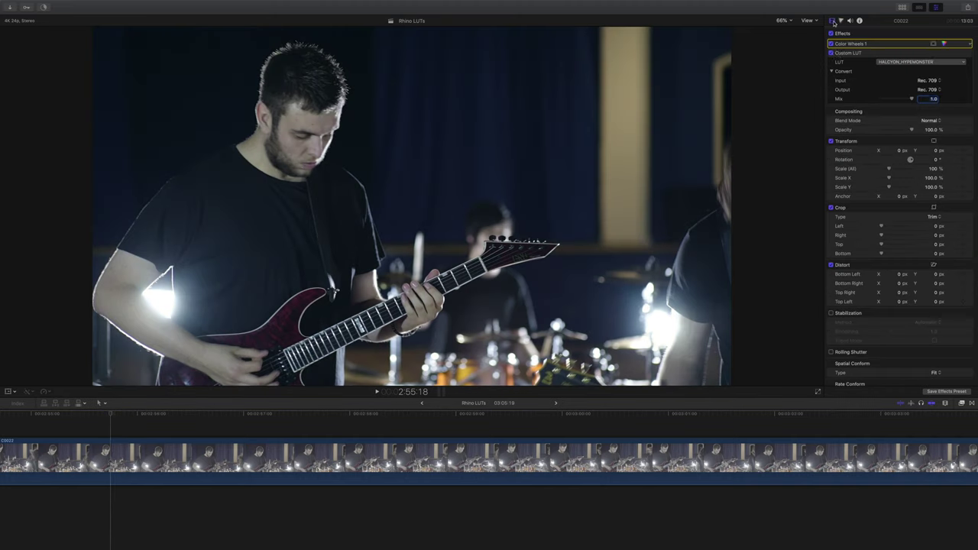
left_click(831, 54)
left_click(832, 53)
left_click(832, 54)
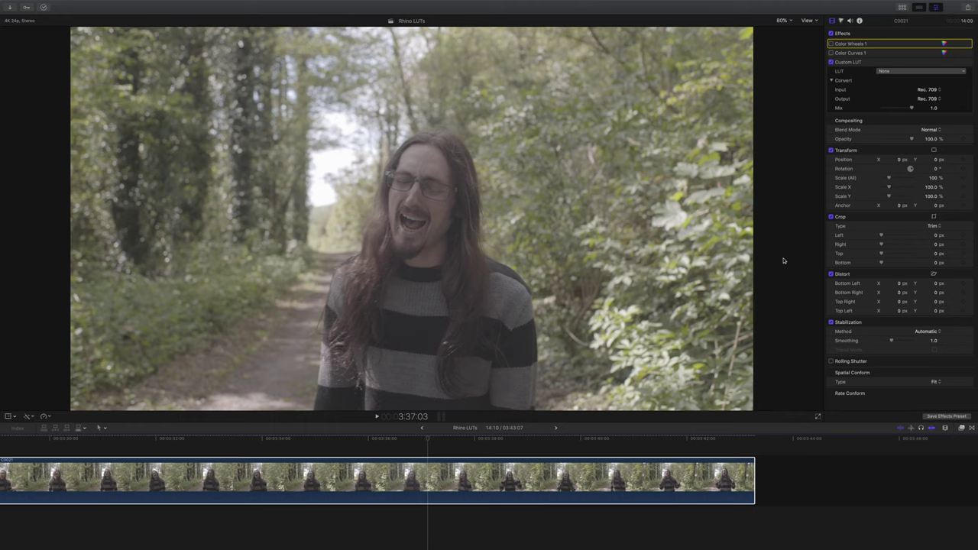
Load Rhino IWLTBAP > 02 - Generic LOG > Cinematic > F-6800-LOG on the forest singer clip and show Color Wheels 1.
left_click(888, 73)
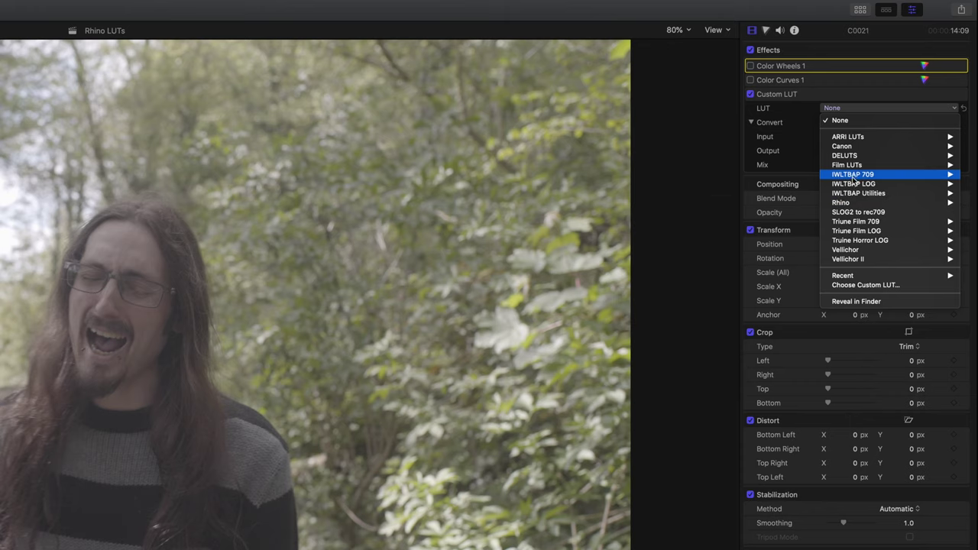
mouse_move(843, 204)
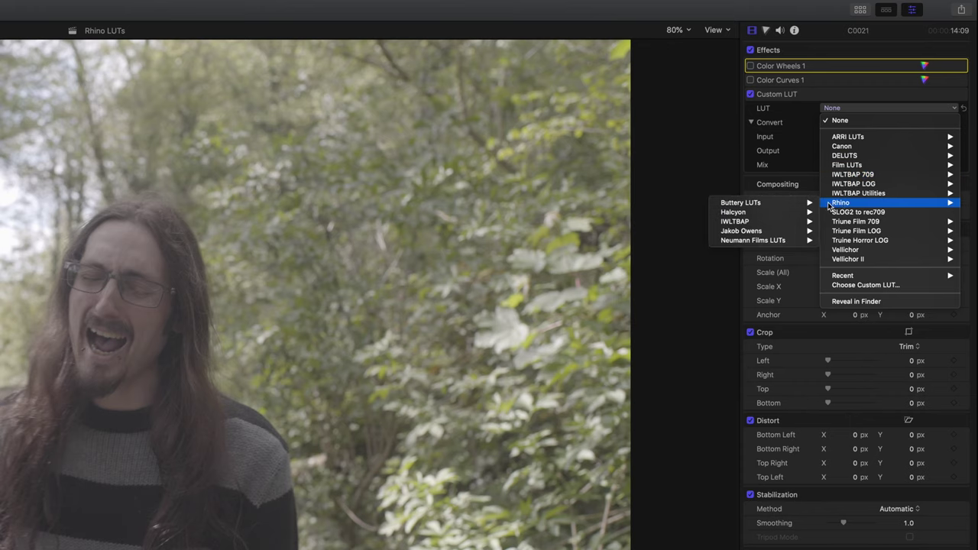
mouse_move(738, 225)
mouse_move(648, 225)
mouse_move(560, 227)
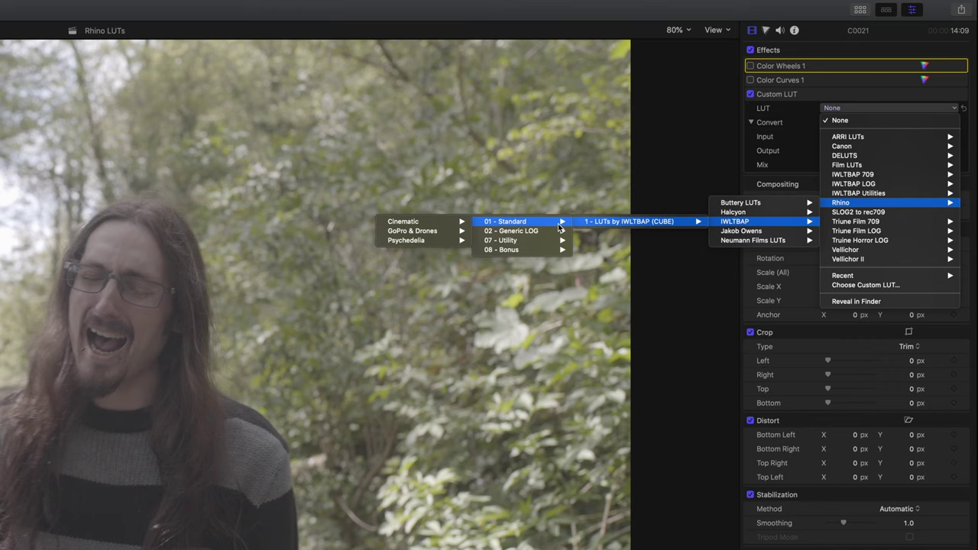
mouse_move(511, 235)
mouse_move(454, 235)
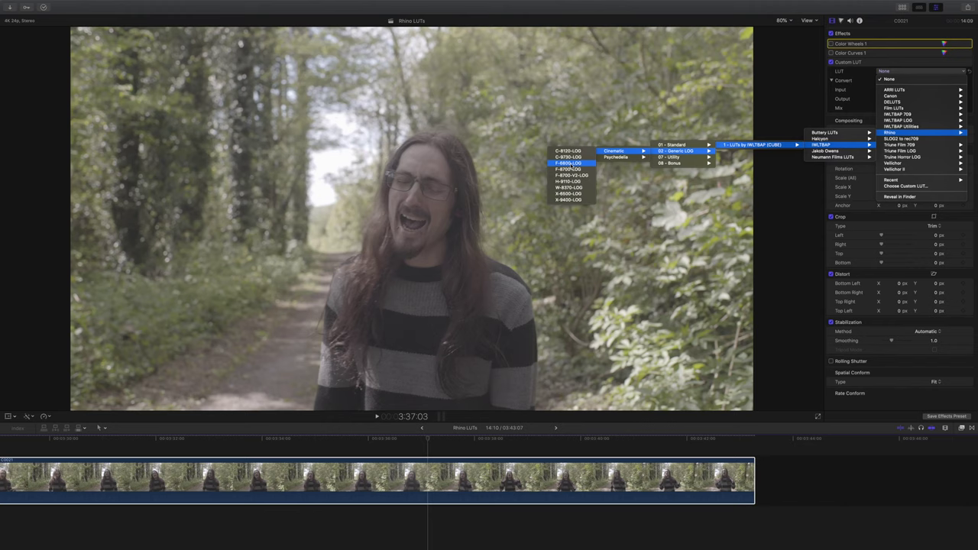
left_click(350, 250)
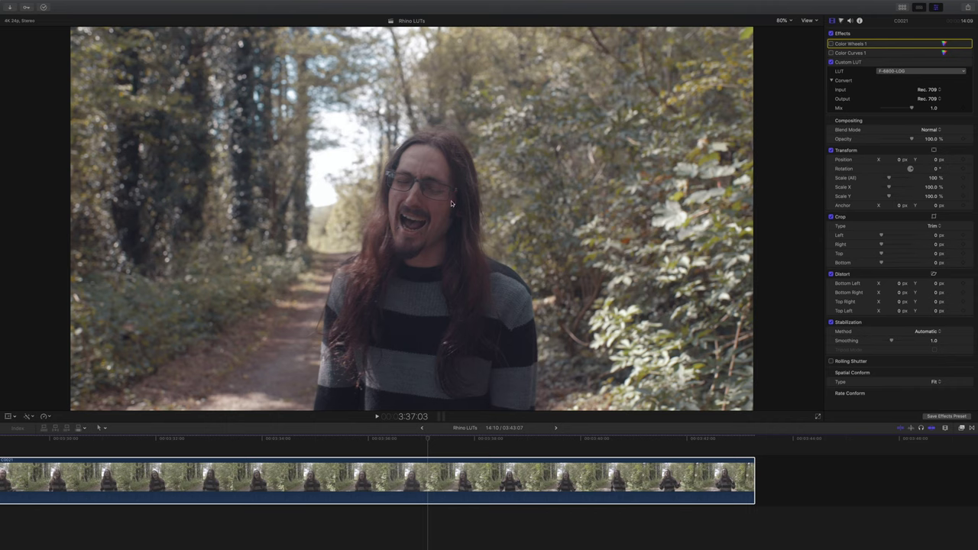
left_click(945, 44)
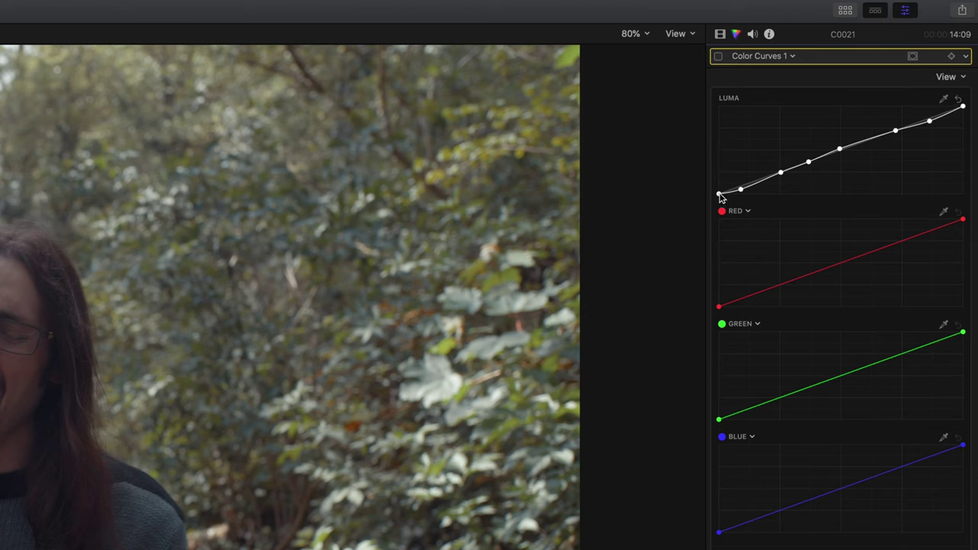
Enable the Color Curves 1 luma lift, then switch all effects off and on to compare.
left_click(718, 57)
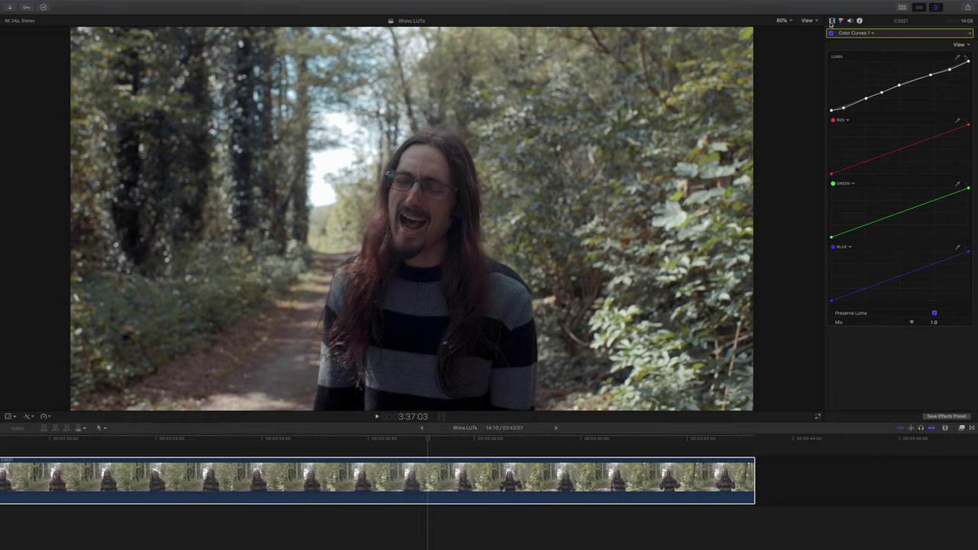
left_click(831, 23)
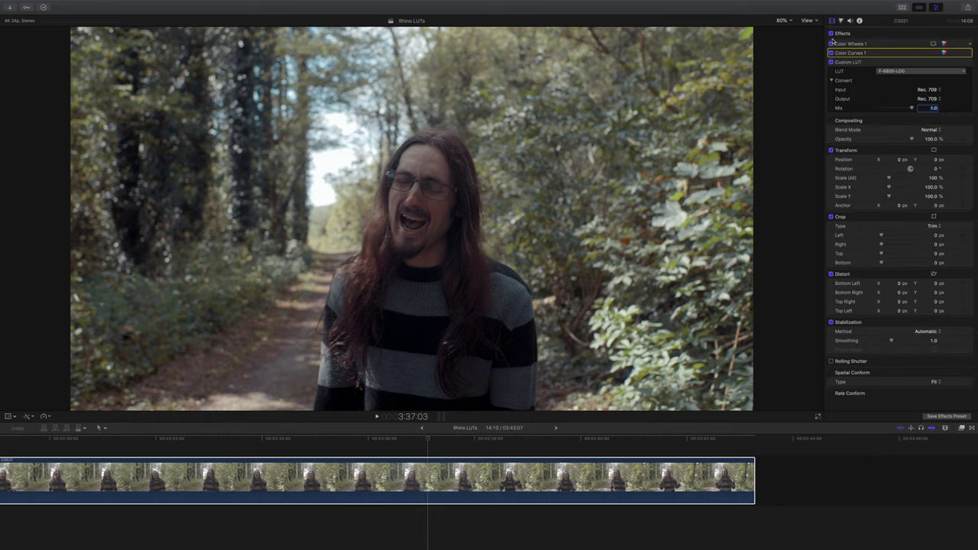
left_click(831, 34)
left_click(831, 33)
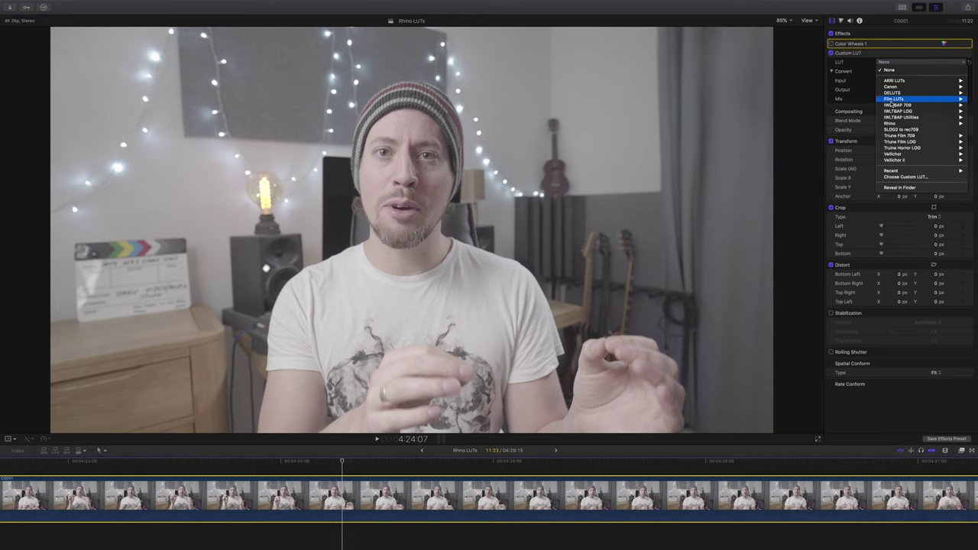
Apply the Neumann Films Sony SLog COOL HAND LUT to the presenter clip.
mouse_move(891, 123)
mouse_move(823, 151)
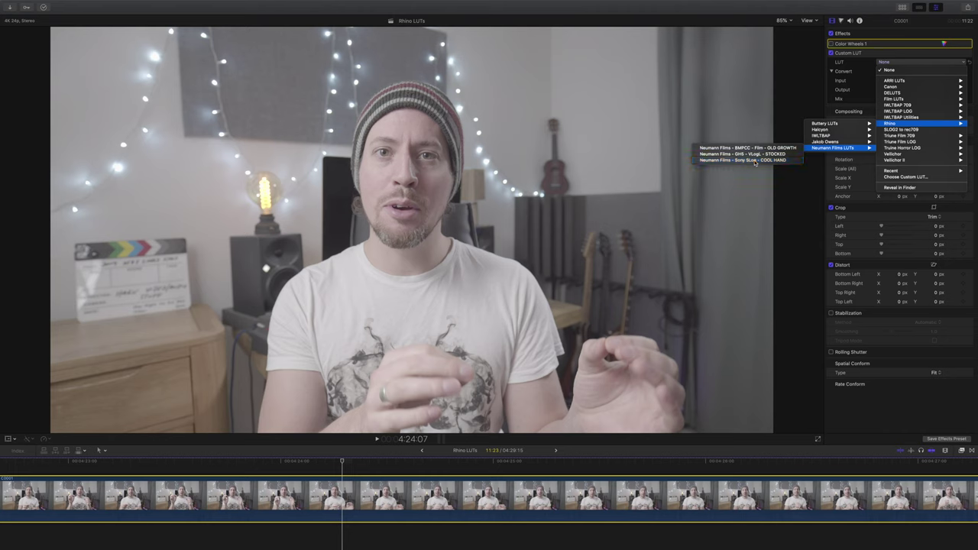
left_click(579, 241)
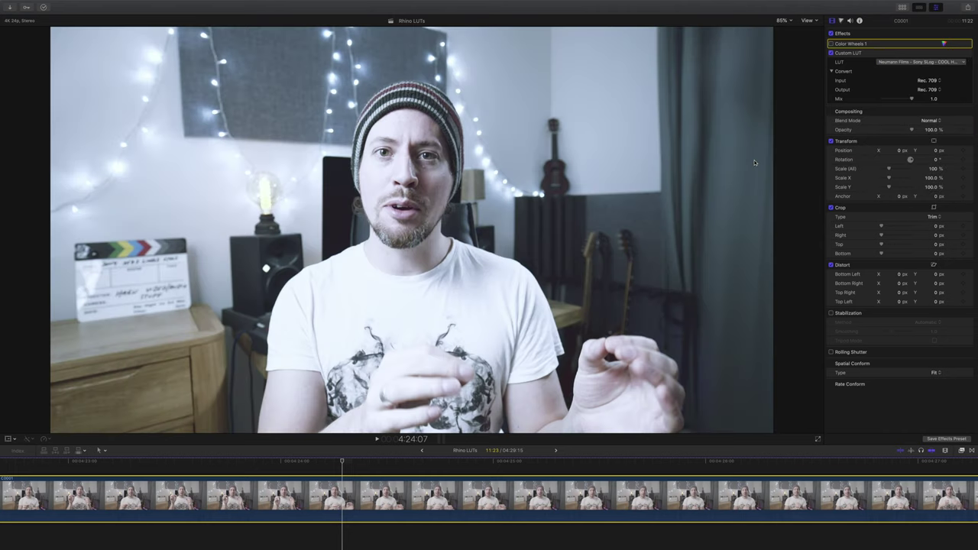
Switch the LUT to GH5 VLogL STOCKED, then settle on BMPCC Film OLD GROWTH.
left_click(891, 64)
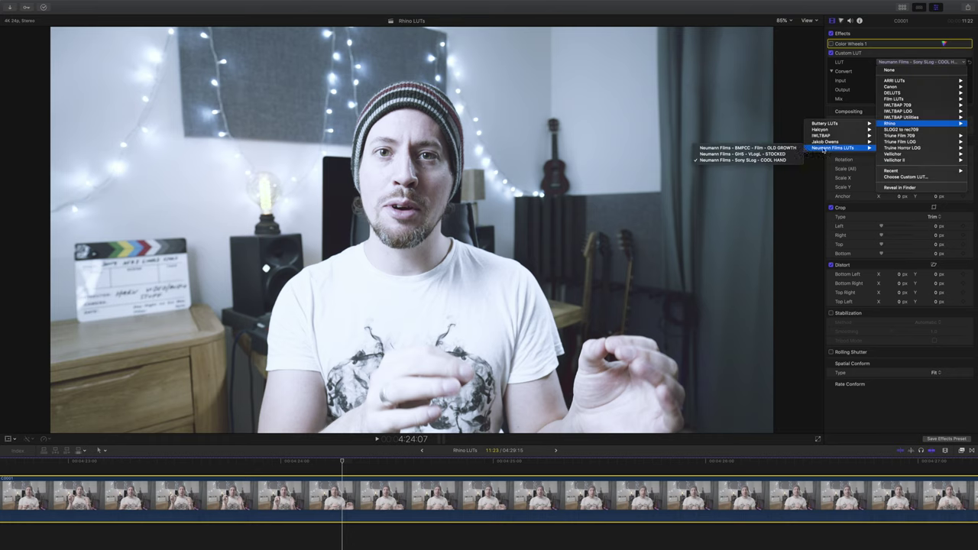
left_click(779, 155)
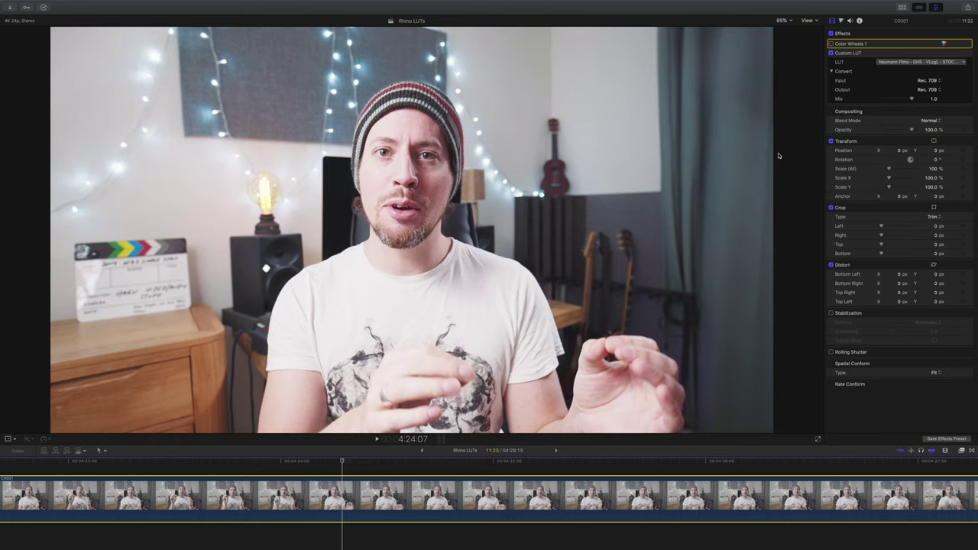
left_click(893, 65)
mouse_move(892, 123)
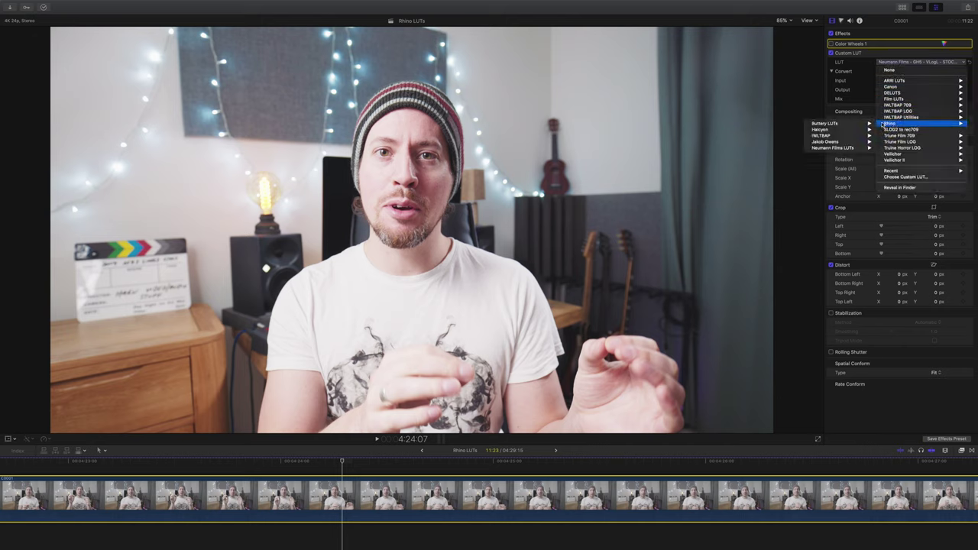
mouse_move(818, 144)
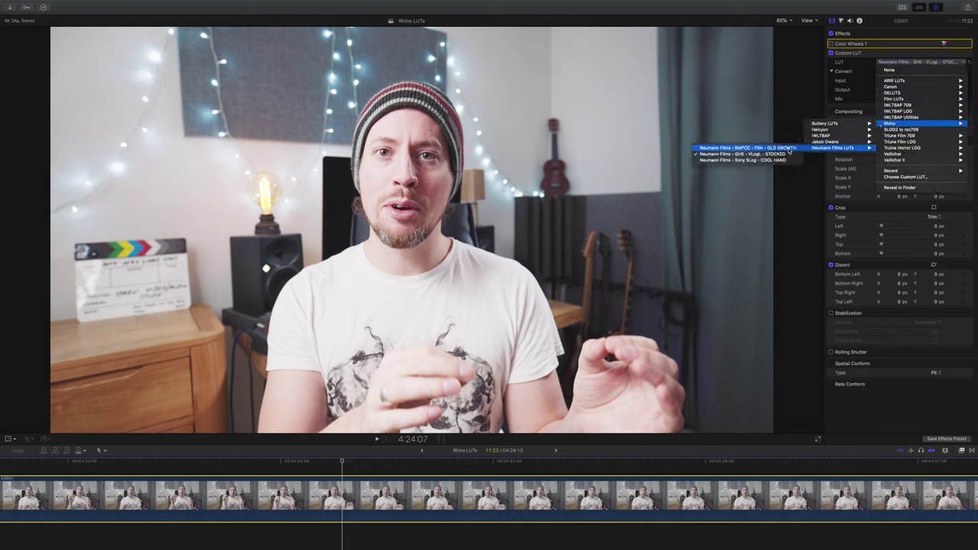
left_click(788, 150)
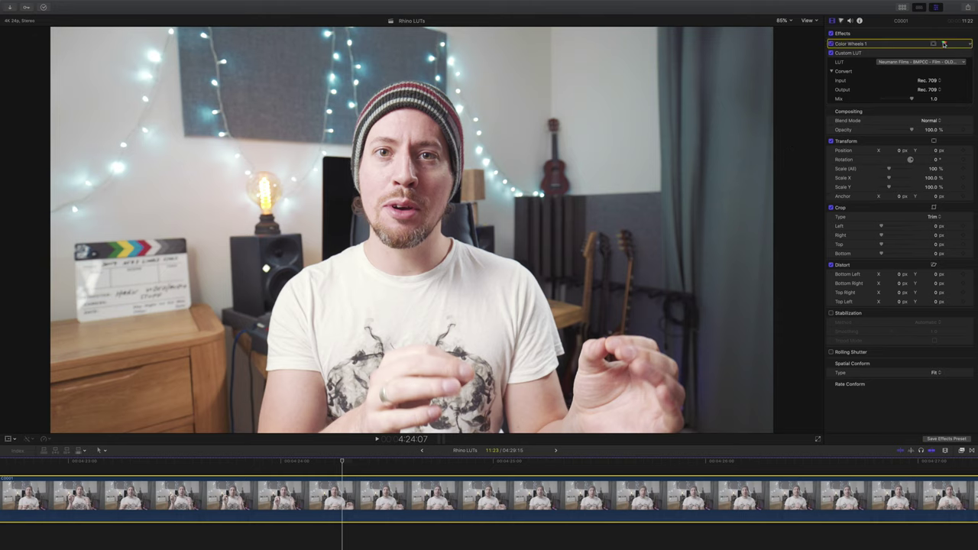
Show the presenter clip's Color Wheels 1 and the luma waveform from View > Video Scopes.
left_click(944, 44)
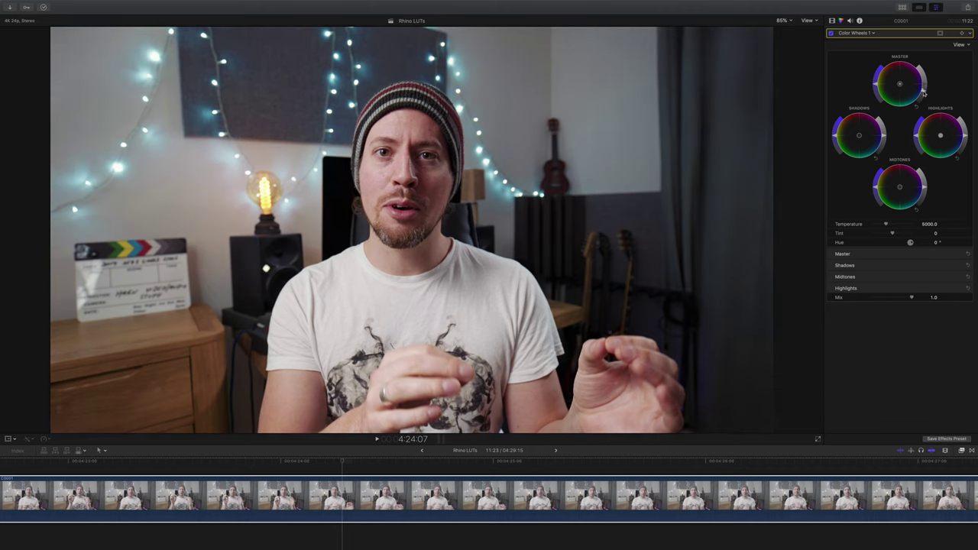
left_click(812, 21)
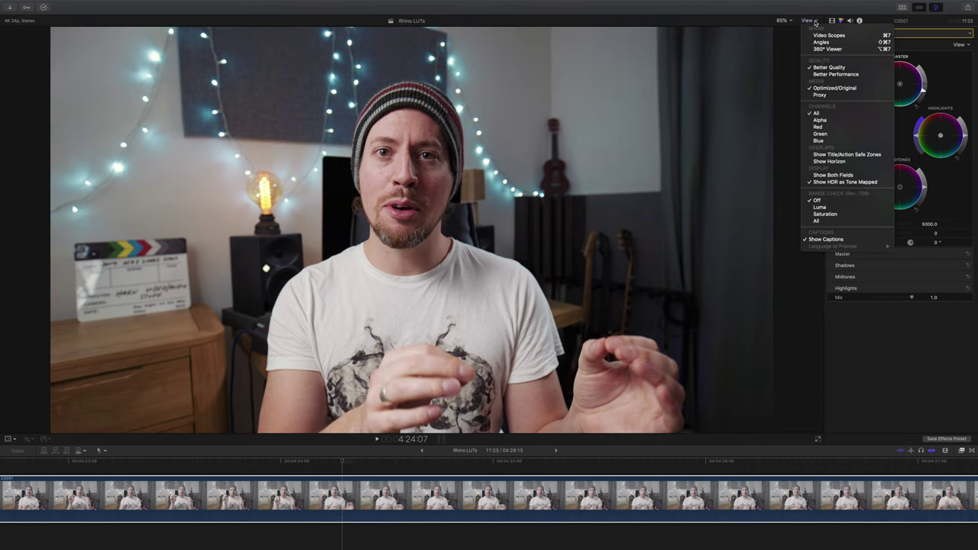
left_click(815, 36)
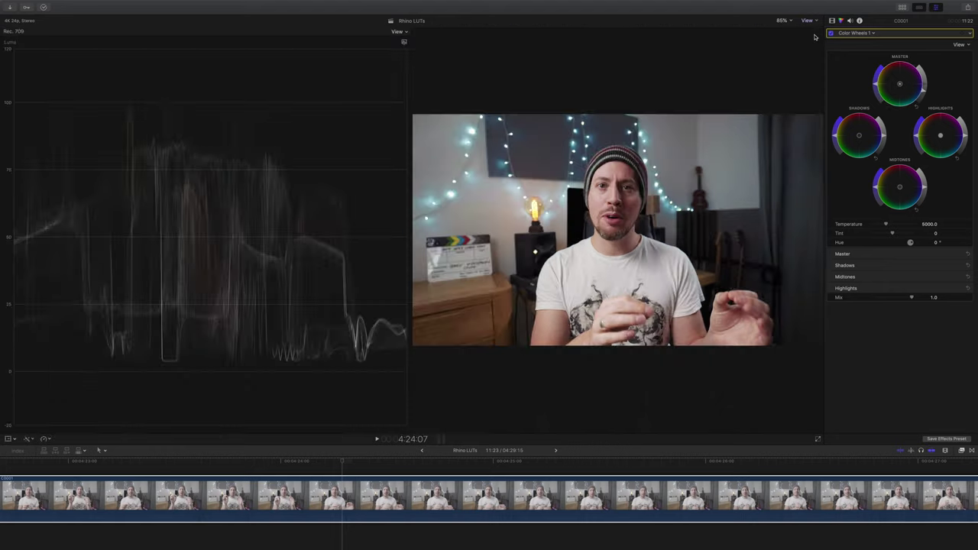